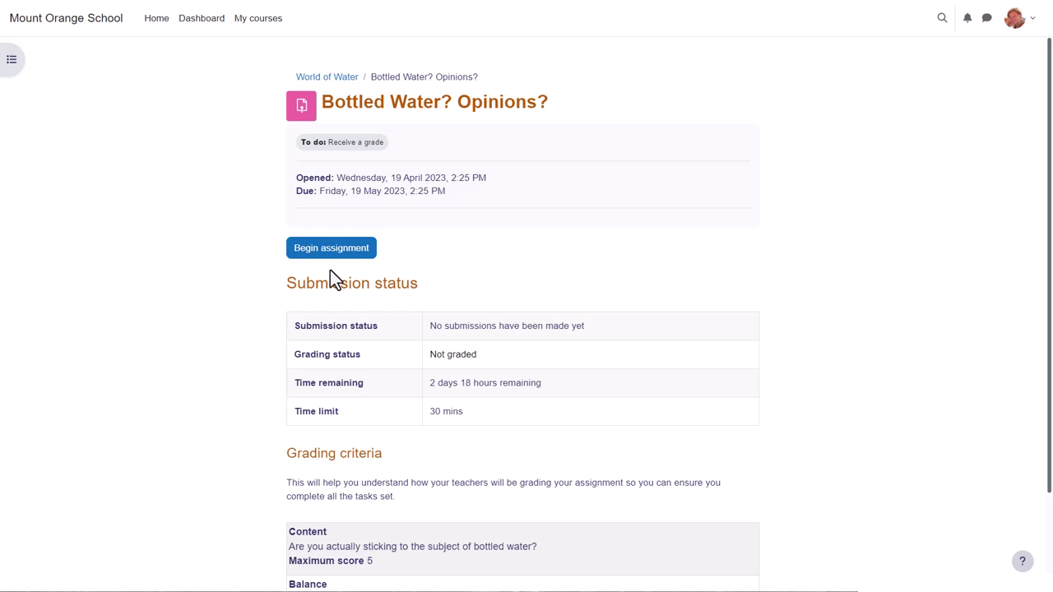
- Begin the 'Bottled Water? Opinions?' assignment to bring up its 30-minute timer warning
{"action": "left_click", "coordinate": [339, 253]}
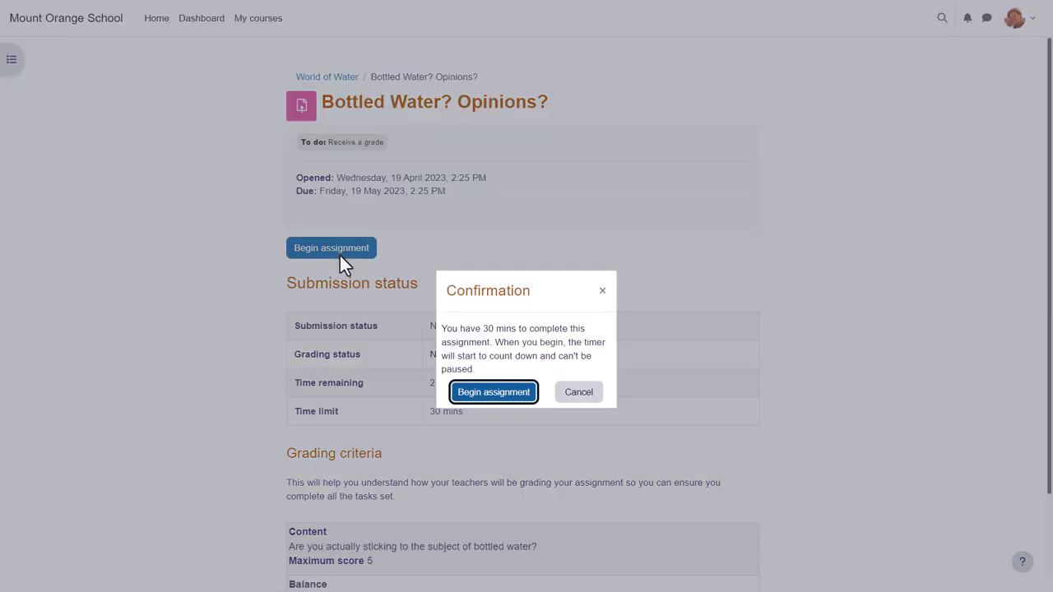
- Confirm the 30-minute attempt and start the online text answer with 'Here is what I would say'
{"action": "left_click", "coordinate": [492, 394]}
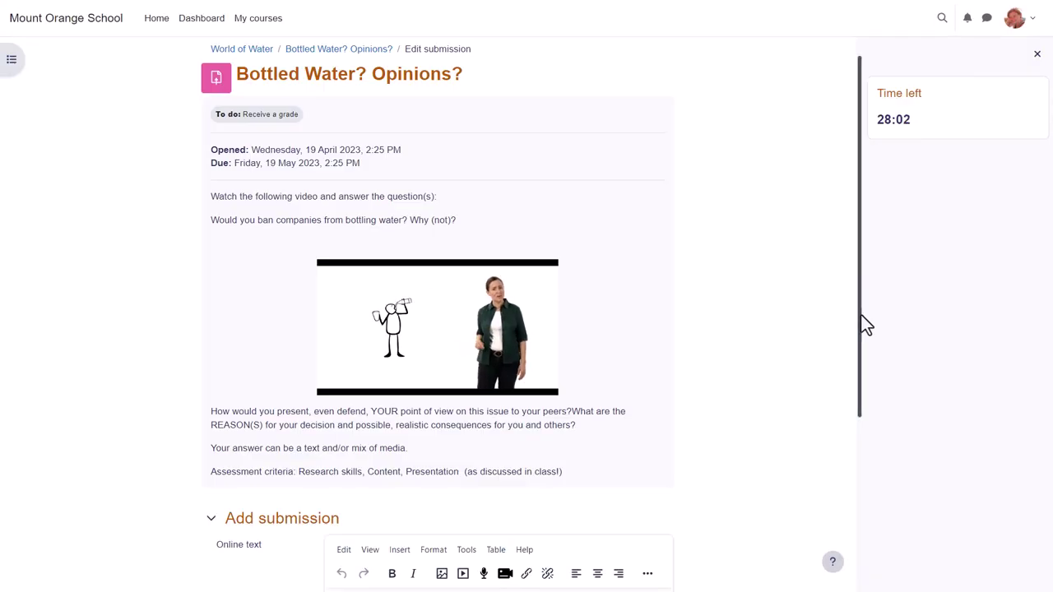
{"action": "left_click_drag", "start_coordinate": [860, 315], "coordinate": [856, 478]}
{"action": "type", "text": "Here is what I would say"}
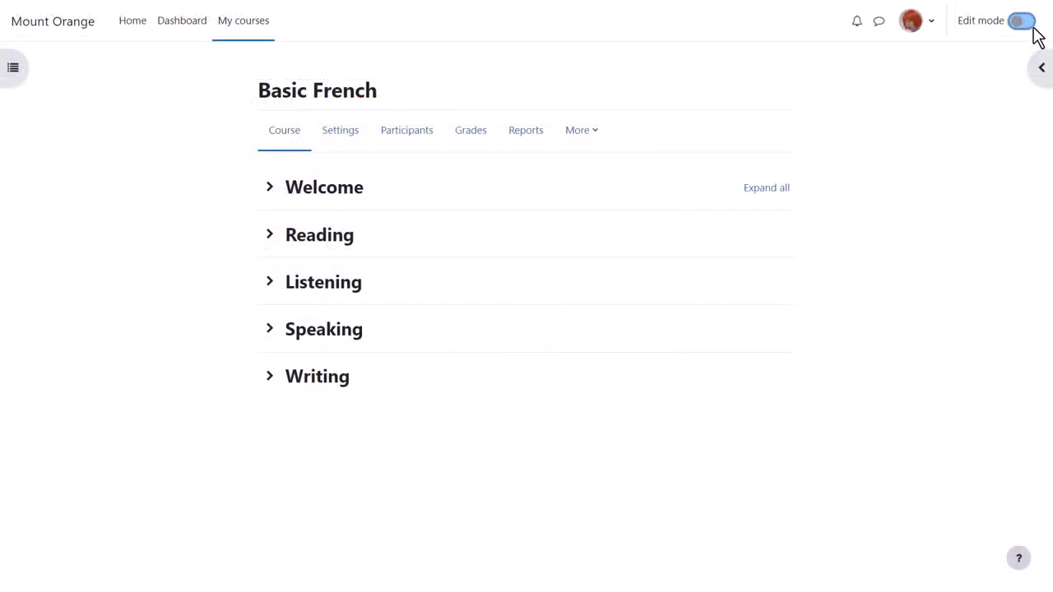
- With editing on, add an Assignment to Speaking and name it 'Describe your family'
{"action": "left_click", "coordinate": [1029, 25]}
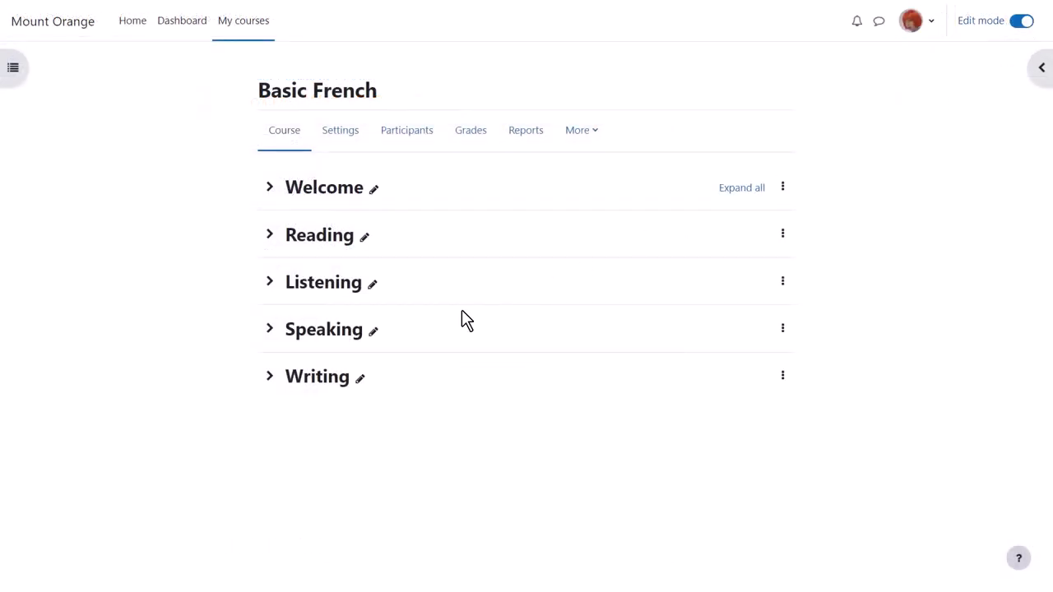
{"action": "left_click", "coordinate": [271, 332]}
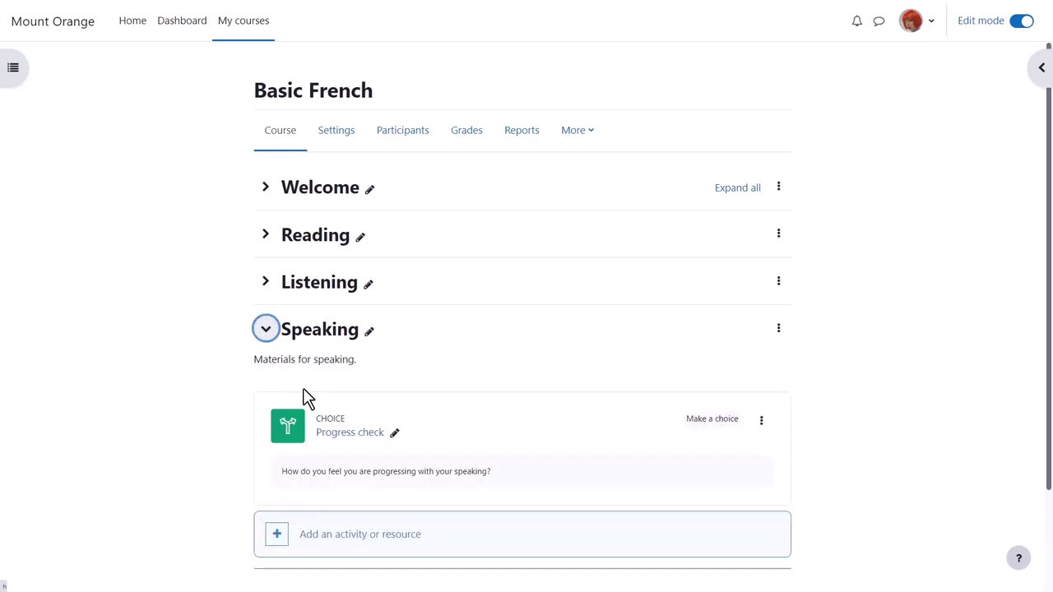
{"action": "left_click", "coordinate": [385, 537]}
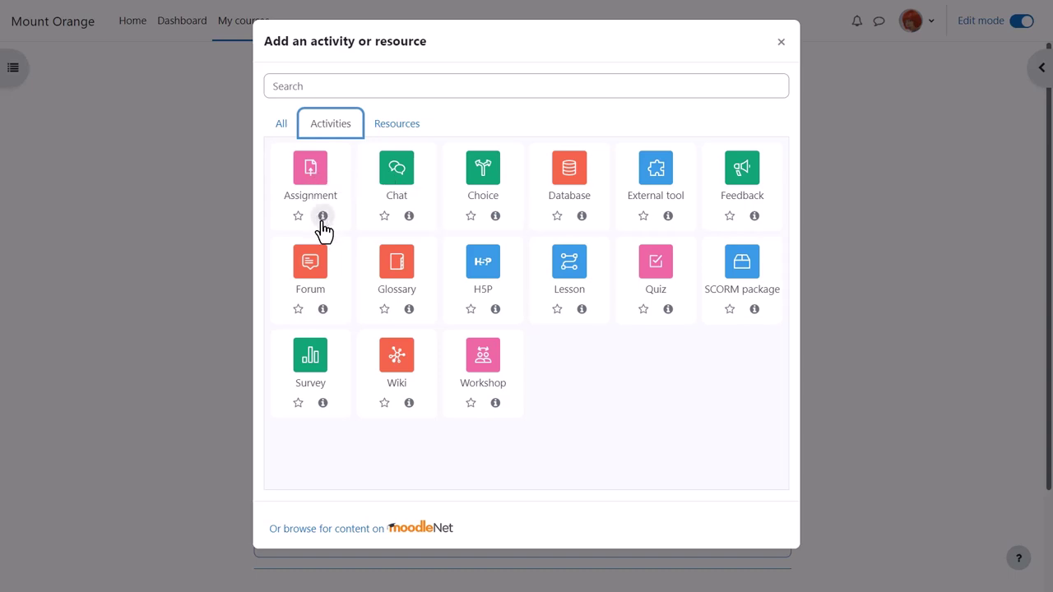
{"action": "left_click", "coordinate": [322, 217]}
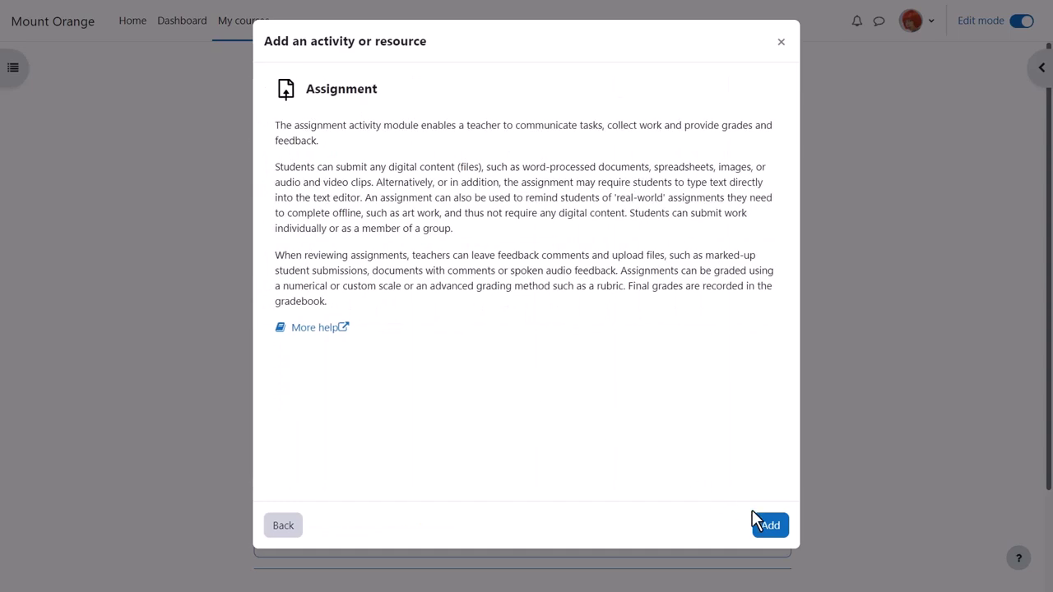
{"action": "left_click", "coordinate": [772, 531]}
{"action": "type", "text": "Describe"}
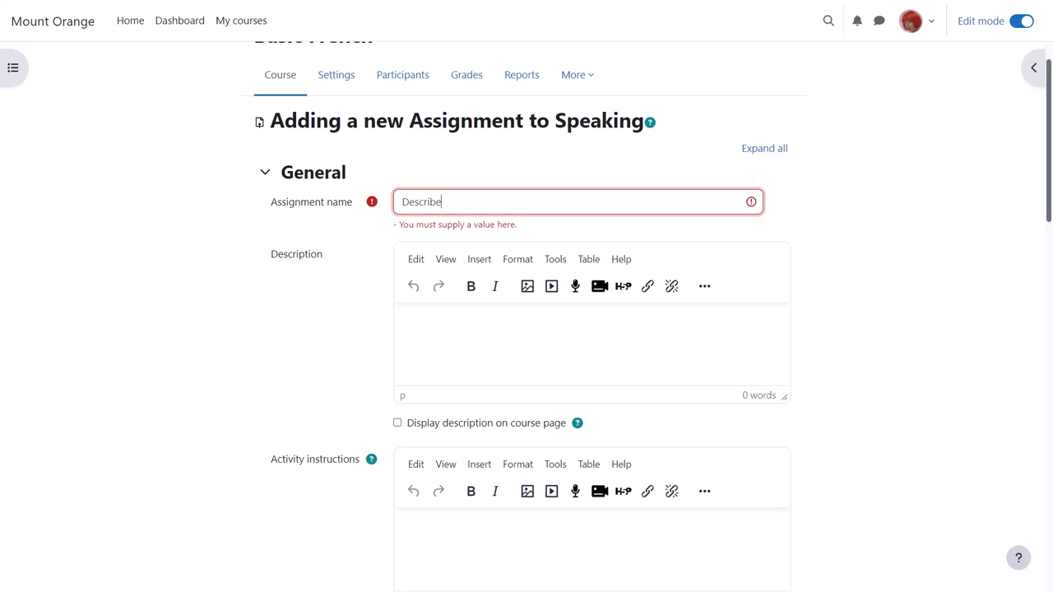
{"action": "type", "text": " your family"}
- Enter description 'About your family' and instructions 'In 200 words, describe your family using the vocabulary we have learned.'
{"action": "left_click", "coordinate": [600, 369]}
{"action": "type", "text": "About your family"}
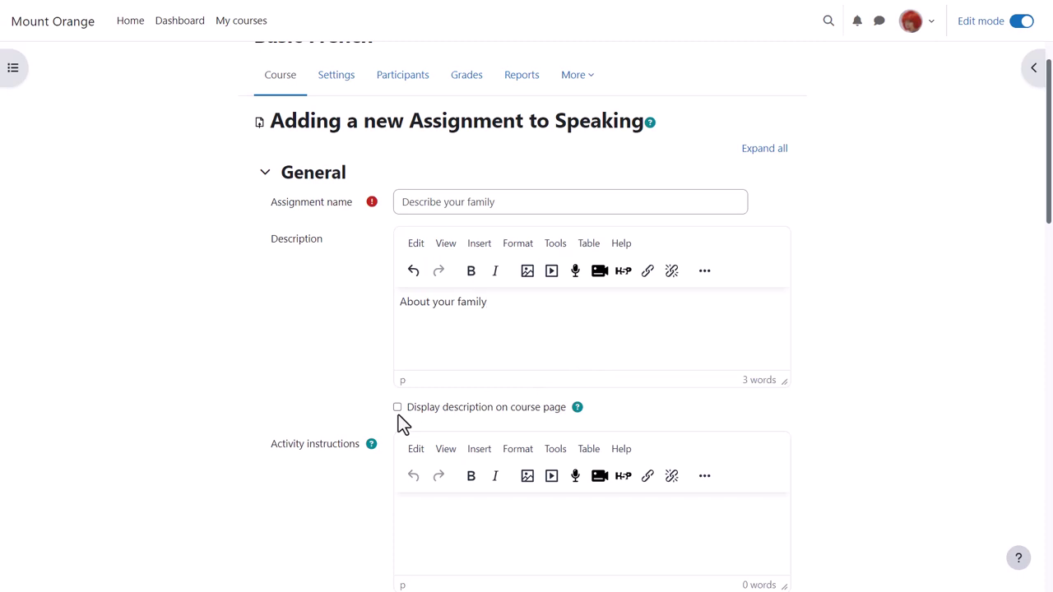
{"action": "scroll", "coordinate": [393, 410], "scroll_direction": "down", "scroll_amount": 3}
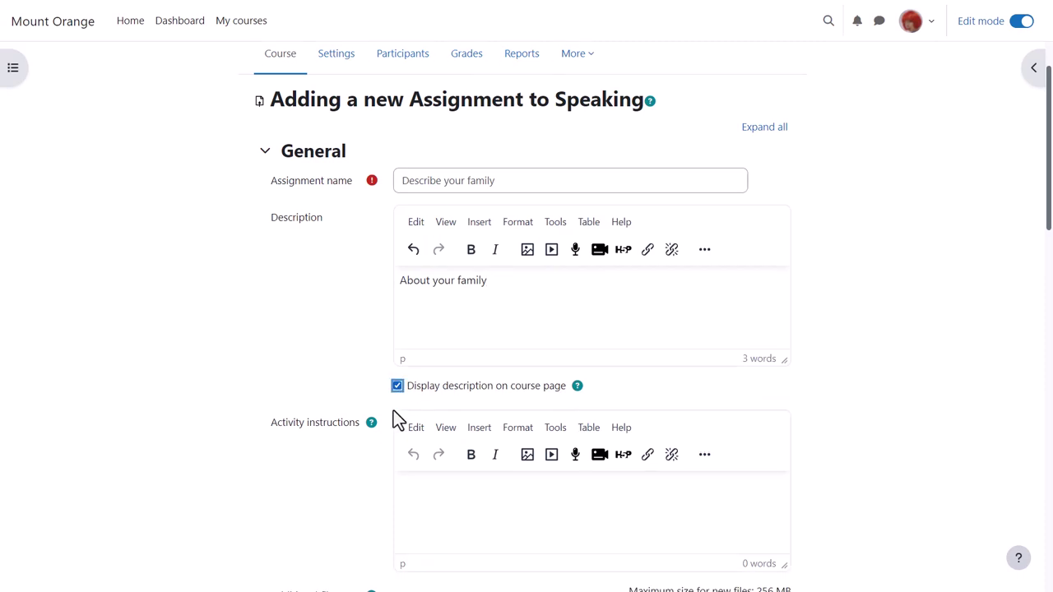
{"action": "left_click", "coordinate": [444, 315]}
{"action": "type", "text": "In 200 words, describe your family using the vocabulary we have learned."}
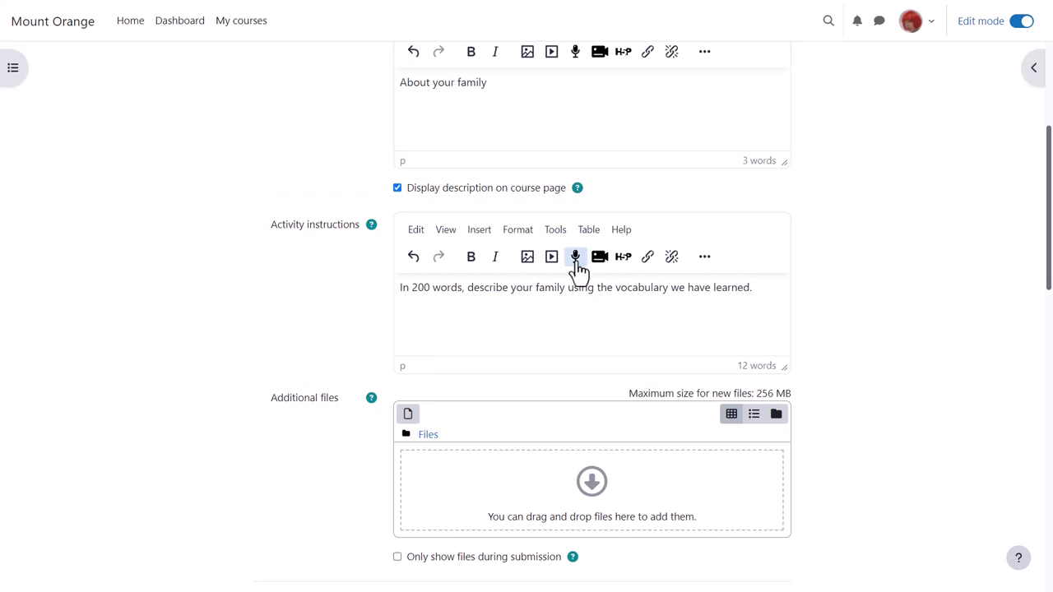
{"action": "left_click", "coordinate": [577, 258]}
{"action": "left_click", "coordinate": [683, 126]}
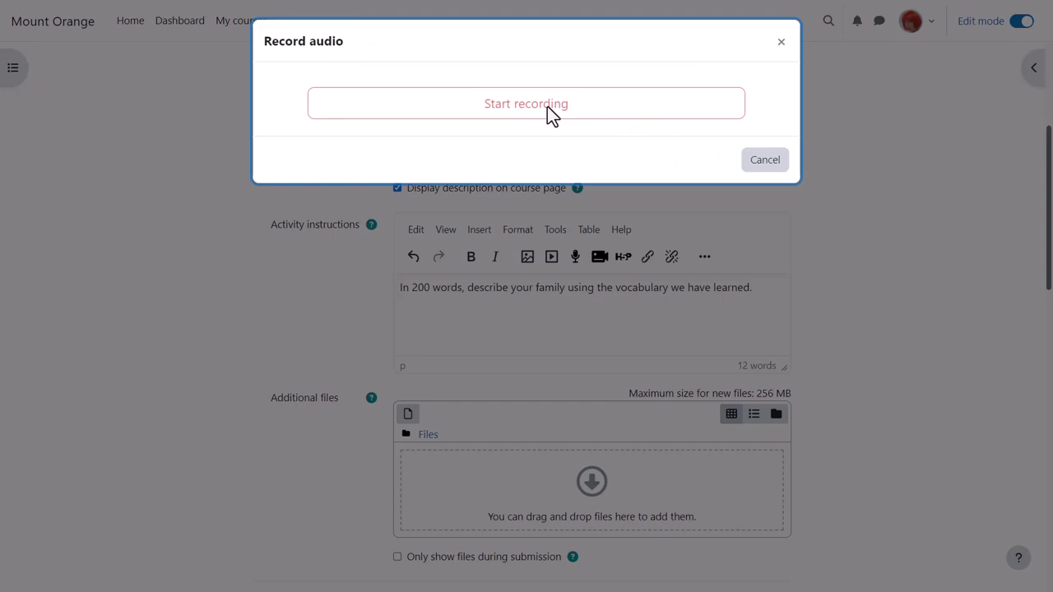
{"action": "left_click", "coordinate": [515, 305]}
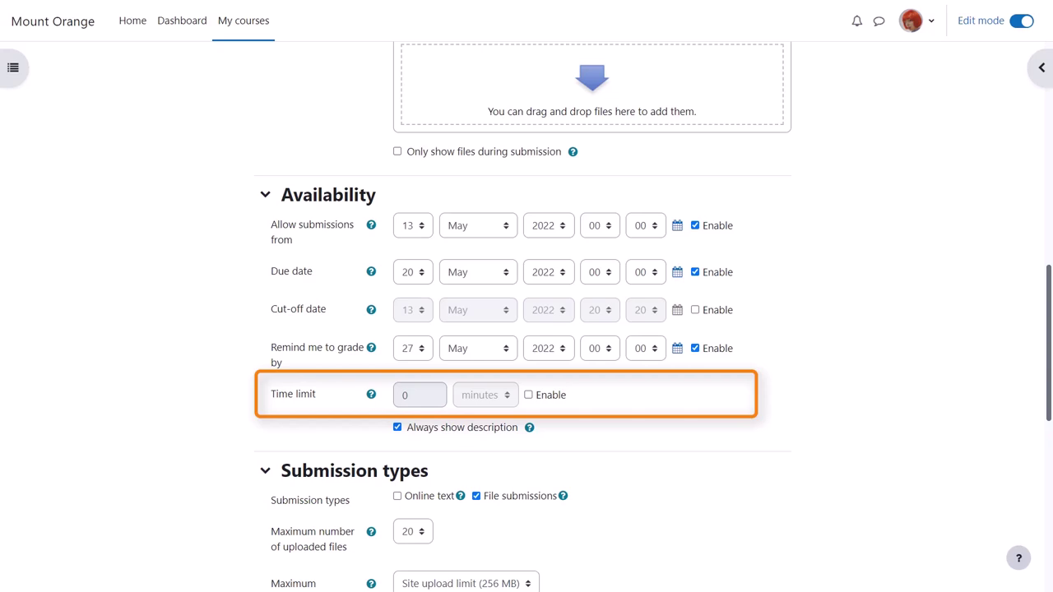
- Enable the time limit and change it from 0 to 15 minutes
{"action": "left_click", "coordinate": [530, 396]}
{"action": "left_click", "coordinate": [436, 402]}
{"action": "key", "text": "BackSpace"}
{"action": "type", "text": "15"}
{"action": "left_click", "coordinate": [564, 440]}
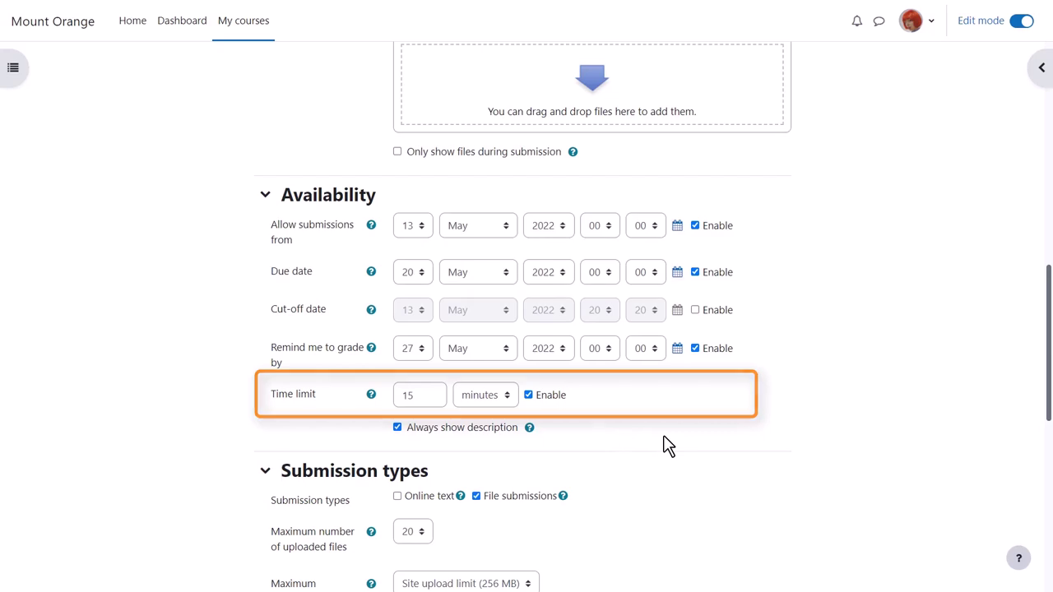
- Set maximum uploaded files to 2 and review the accepted file types
{"action": "scroll", "coordinate": [668, 446], "scroll_direction": "down", "scroll_amount": 2}
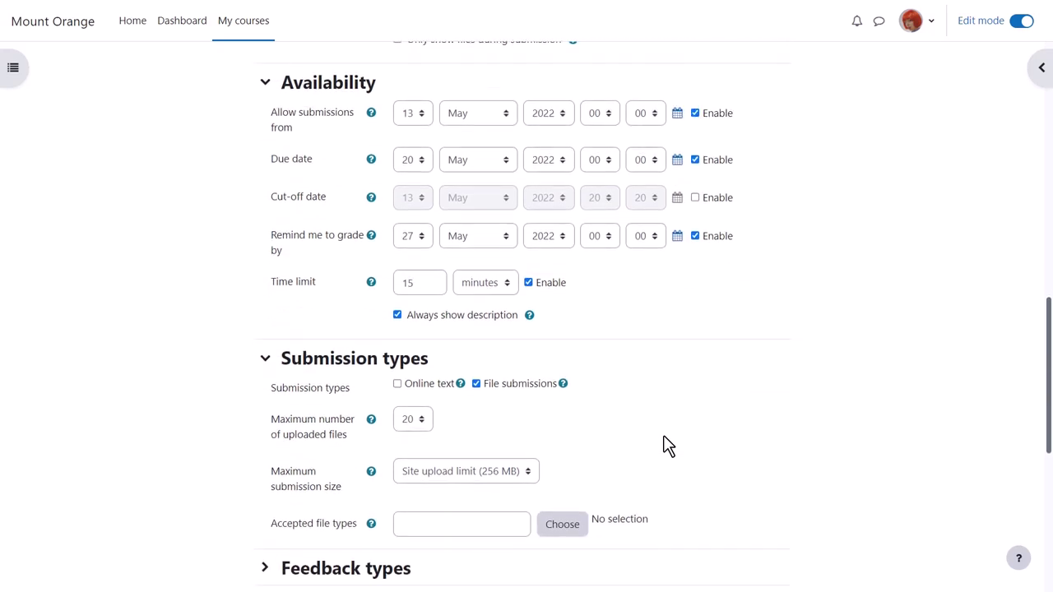
{"action": "scroll", "coordinate": [668, 446], "scroll_direction": "down", "scroll_amount": 4}
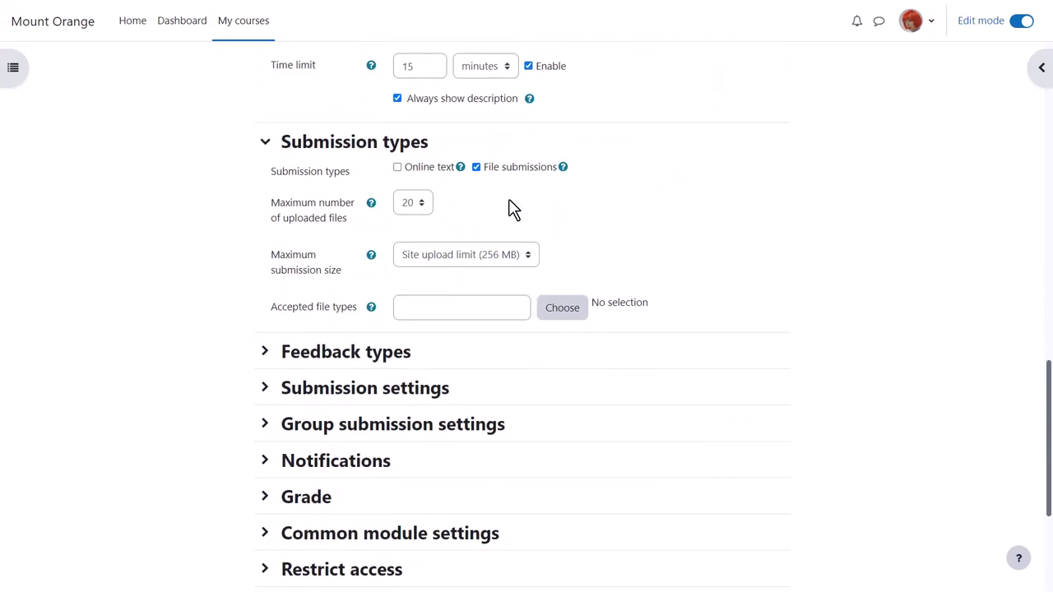
{"action": "left_click", "coordinate": [418, 204]}
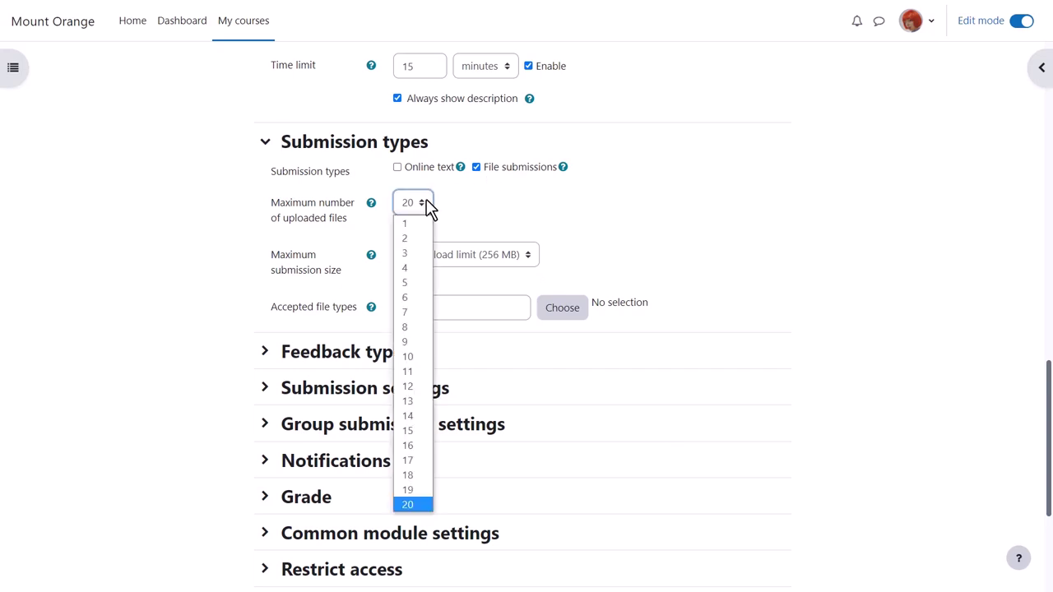
{"action": "left_click", "coordinate": [416, 241]}
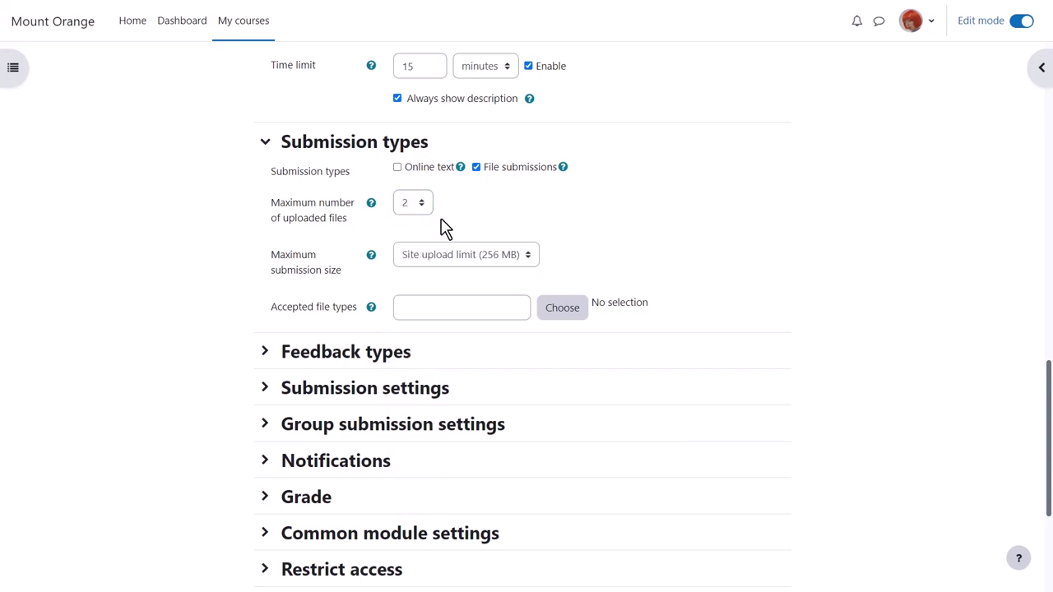
{"action": "left_click", "coordinate": [562, 308]}
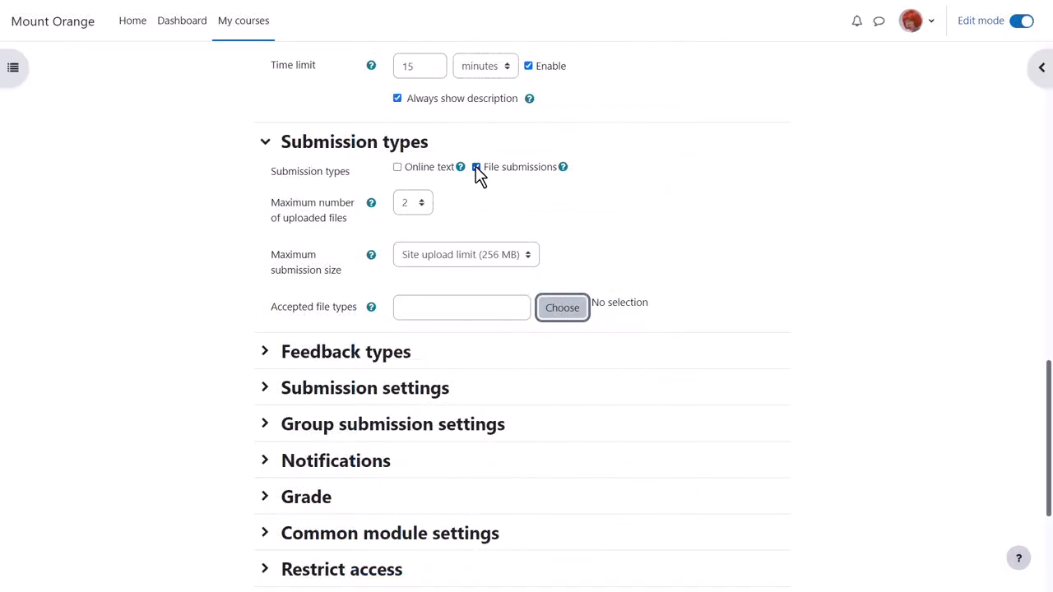
- Switch submissions from files to online text with a 220-word limit
{"action": "left_click", "coordinate": [477, 167]}
{"action": "left_click", "coordinate": [398, 167]}
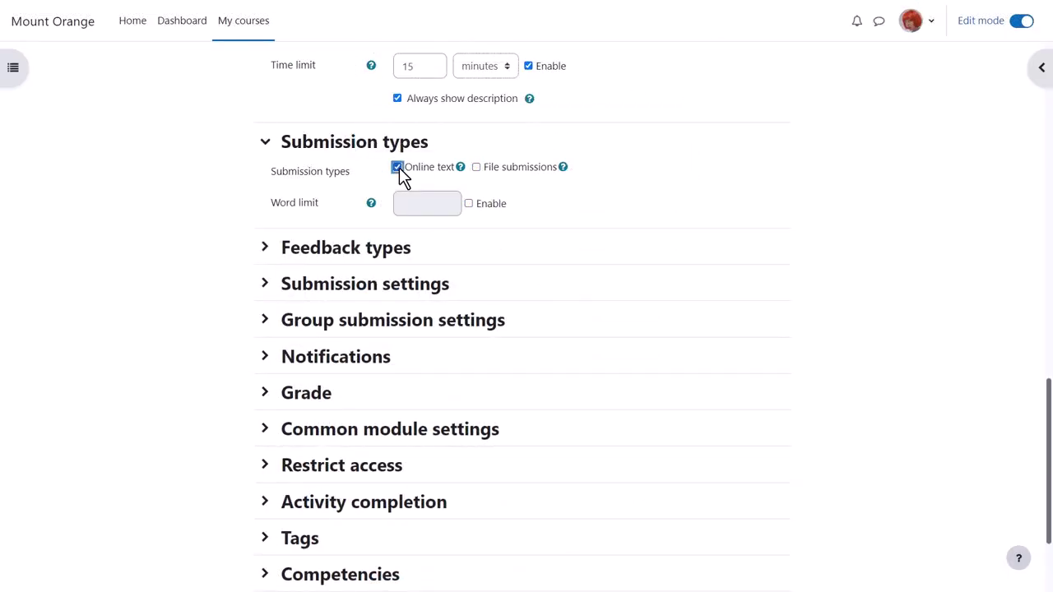
{"action": "left_click", "coordinate": [468, 203]}
{"action": "left_click", "coordinate": [444, 206]}
{"action": "type", "text": "220"}
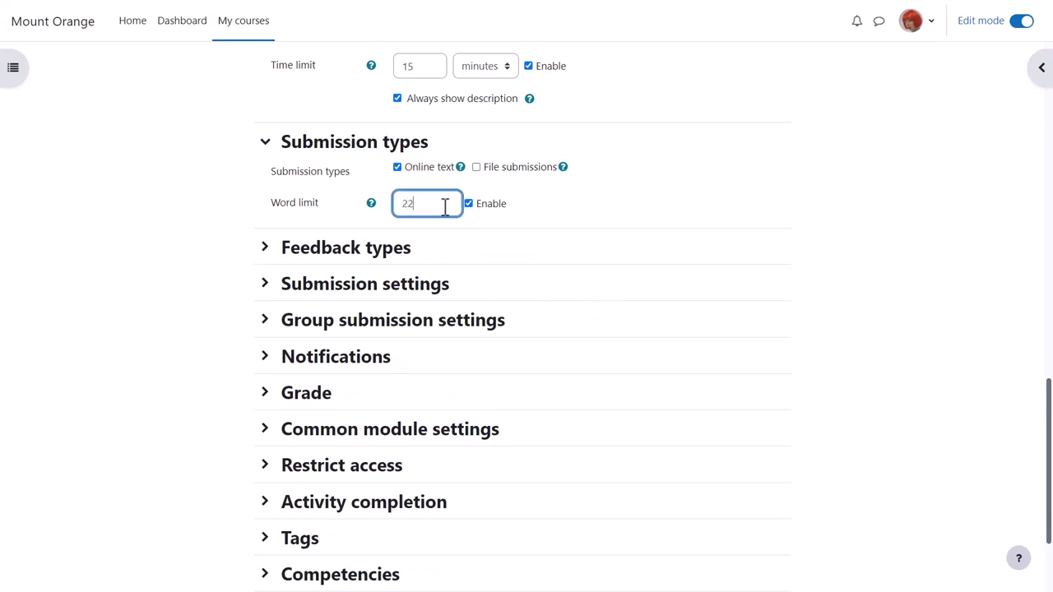
{"action": "left_click", "coordinate": [466, 252]}
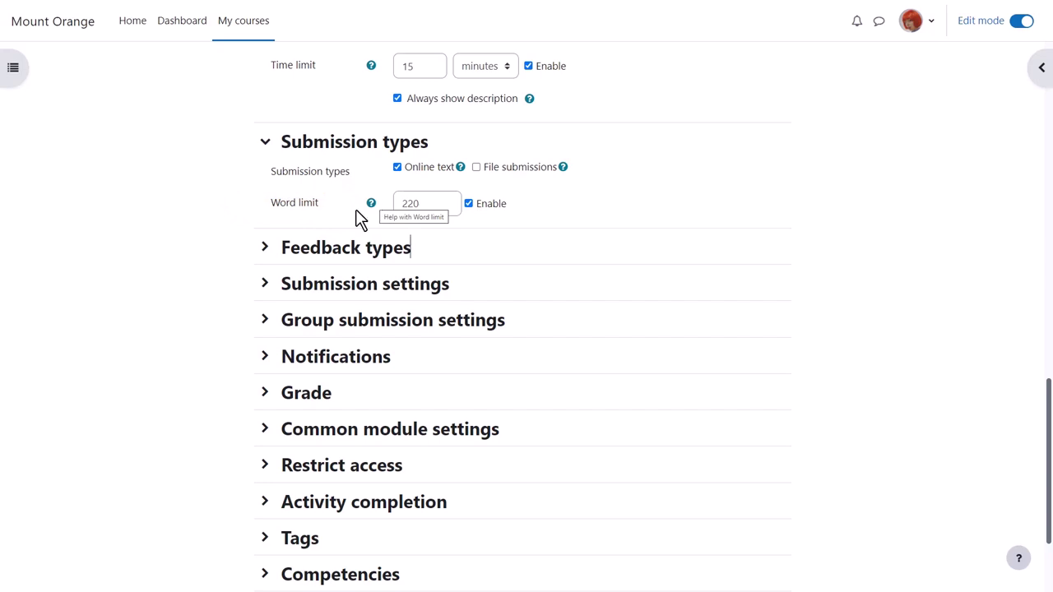
- Set the Comment inline feedback option to Yes
{"action": "left_click", "coordinate": [266, 250]}
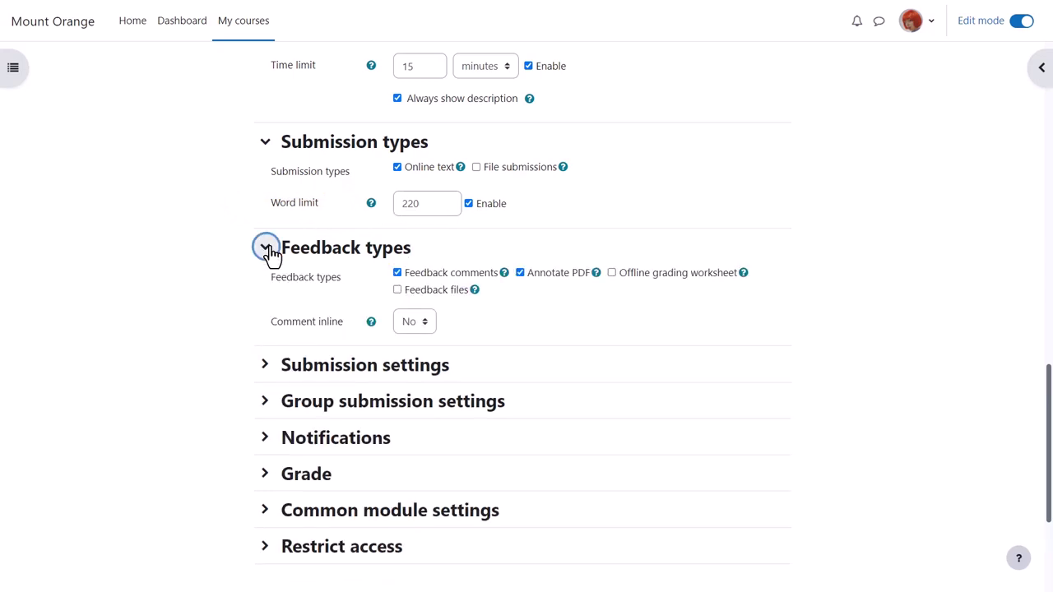
{"action": "left_click", "coordinate": [423, 326]}
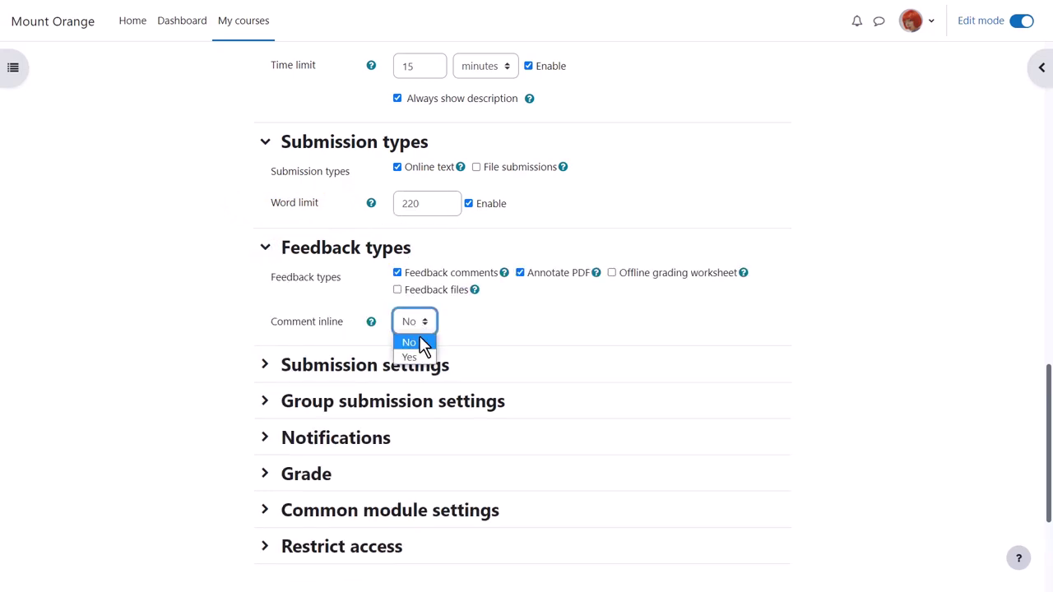
{"action": "left_click", "coordinate": [410, 357]}
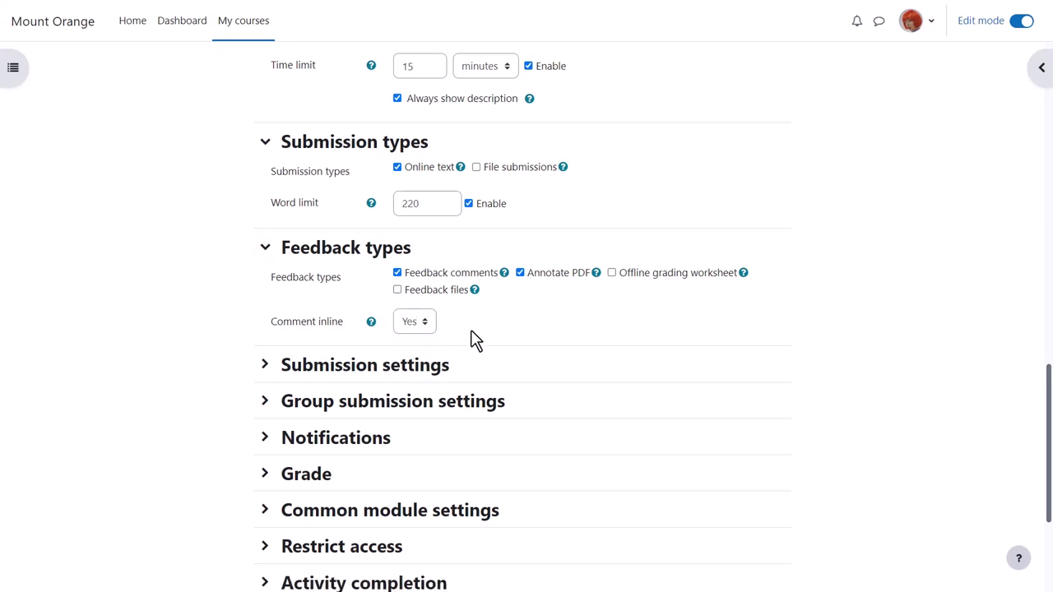
{"action": "left_click", "coordinate": [266, 249]}
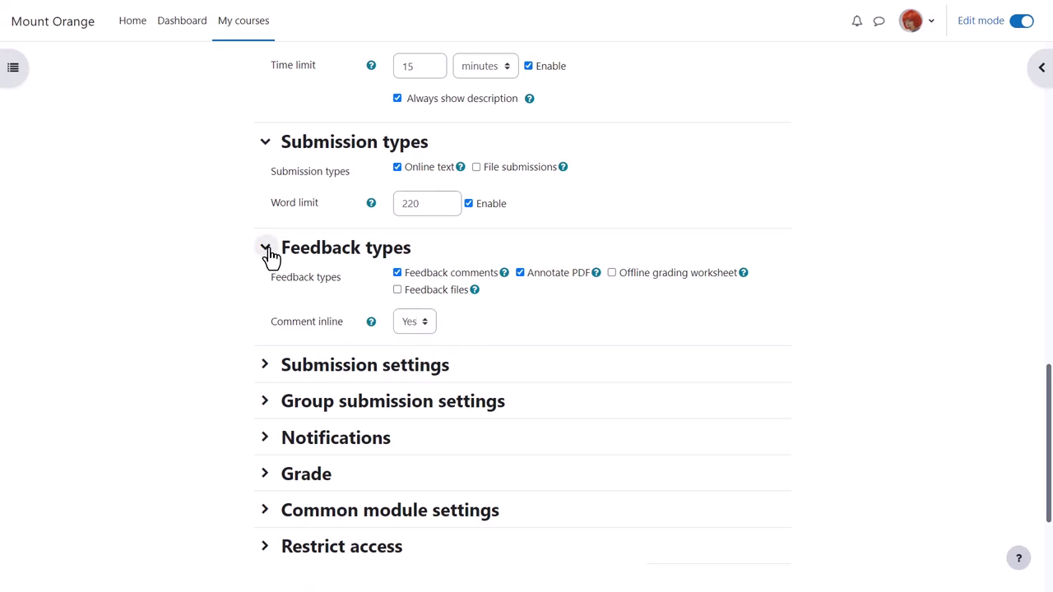
- Review the Submission and Group submission settings, then expand Notifications
{"action": "left_click", "coordinate": [267, 286]}
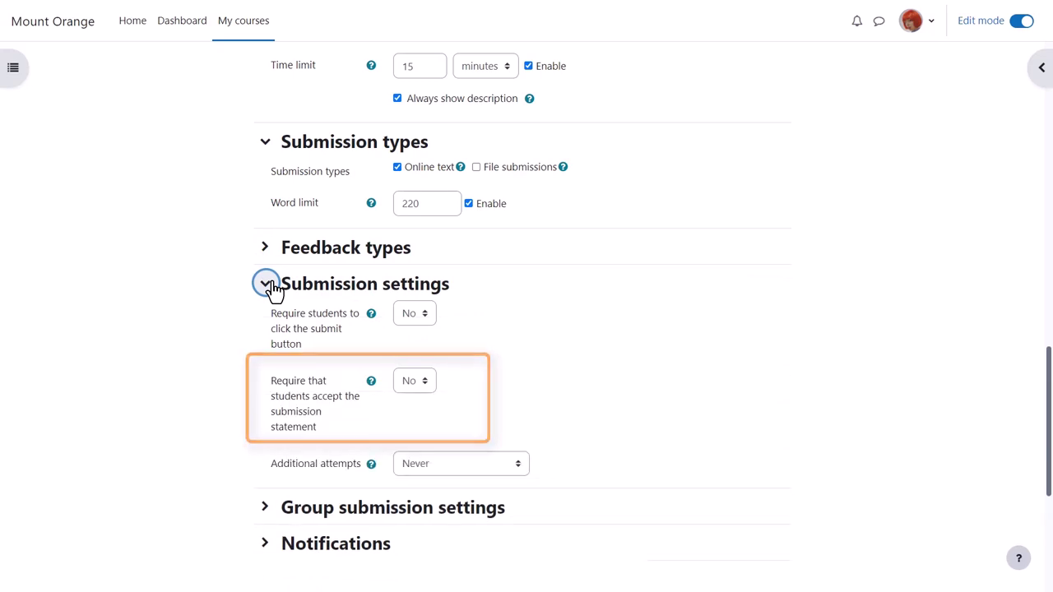
{"action": "left_click", "coordinate": [266, 285]}
{"action": "scroll", "coordinate": [243, 294], "scroll_direction": "down", "scroll_amount": 1}
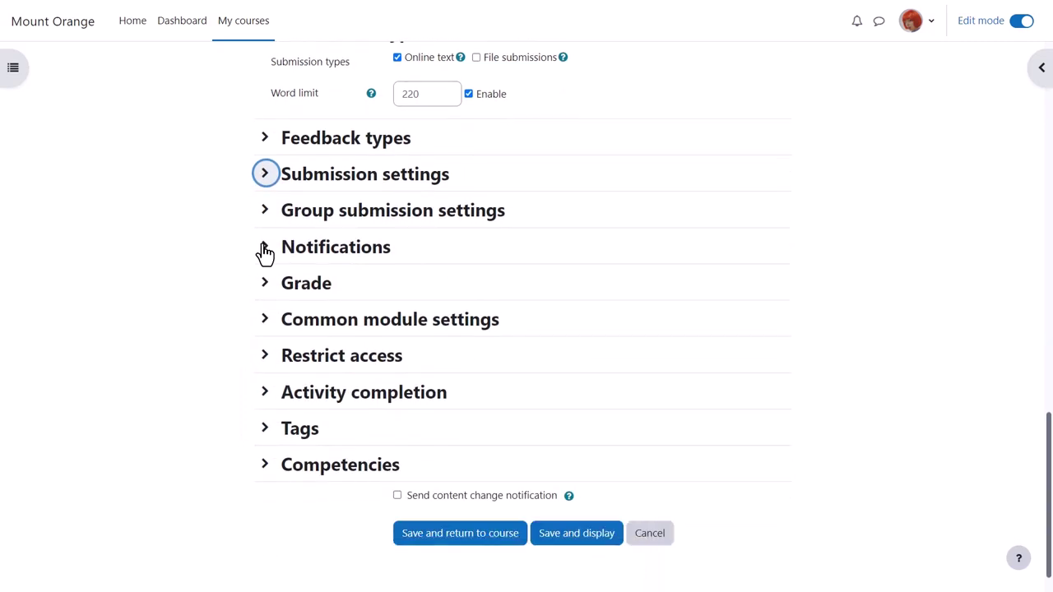
{"action": "left_click", "coordinate": [266, 216]}
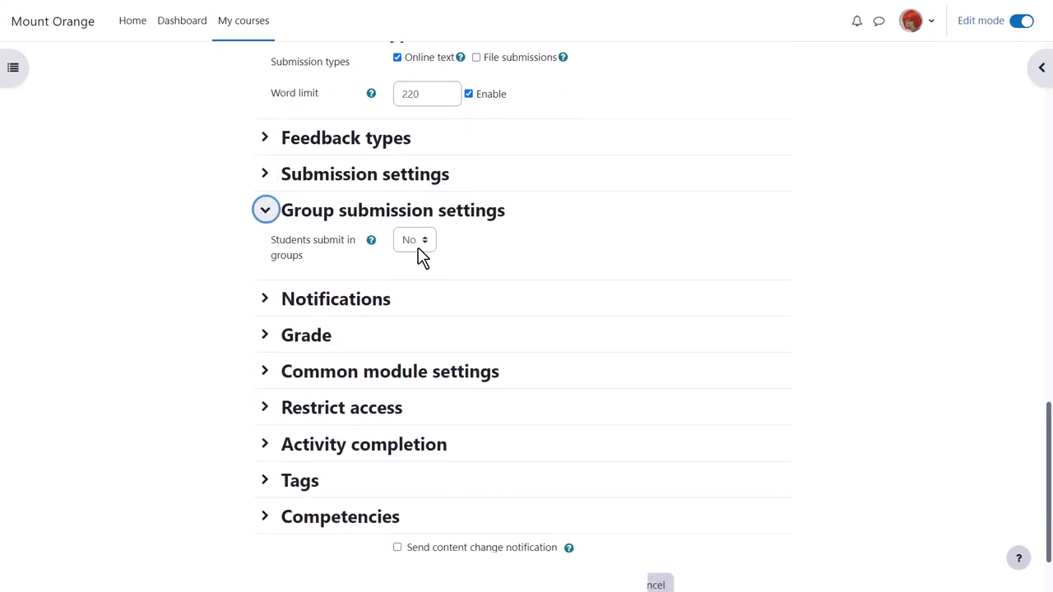
{"action": "left_click", "coordinate": [267, 216]}
{"action": "left_click", "coordinate": [266, 248]}
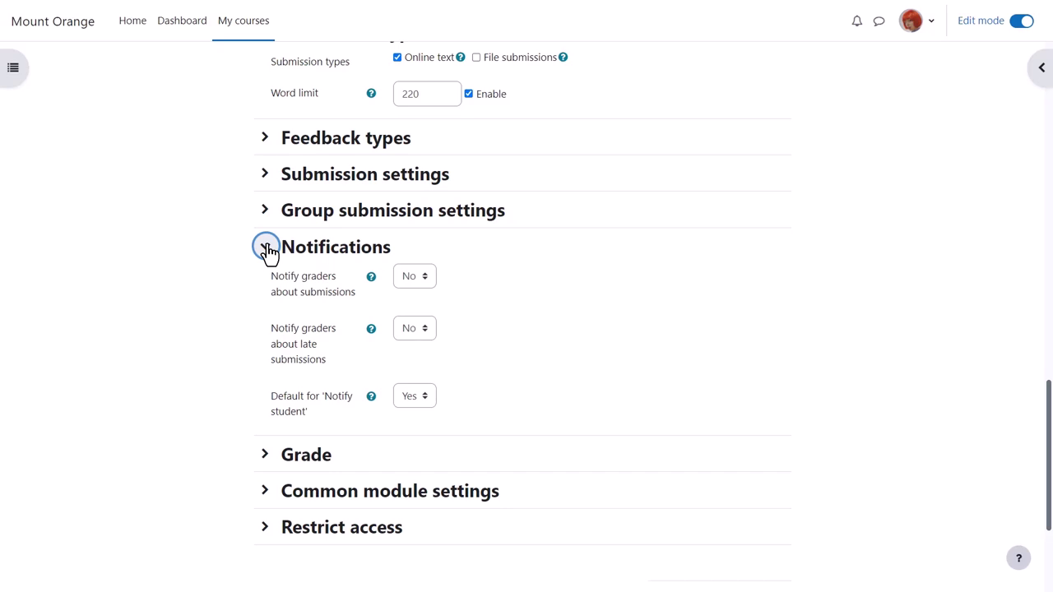
{"action": "left_click", "coordinate": [267, 249]}
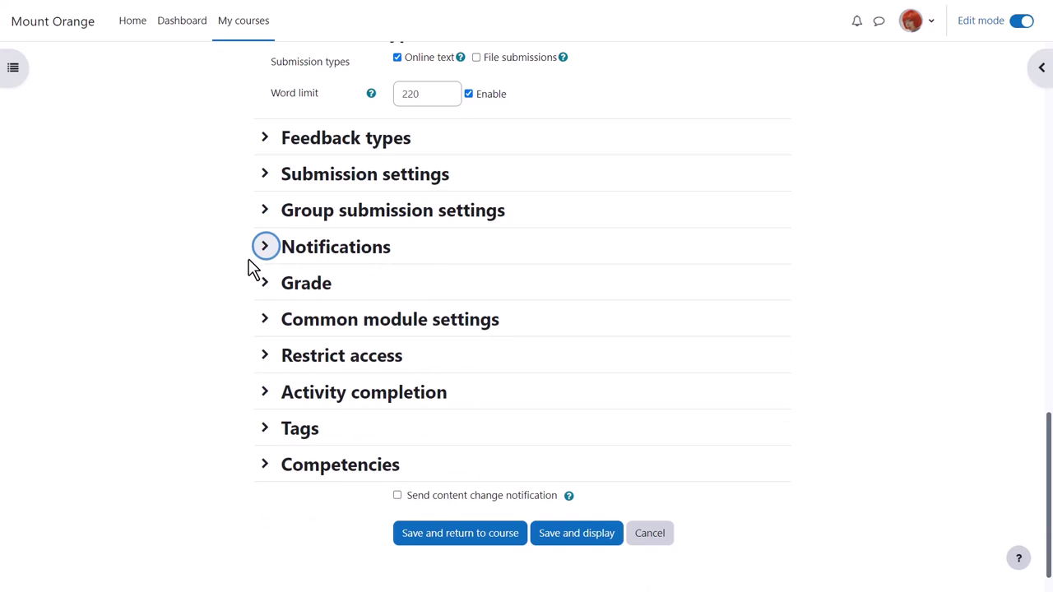
{"action": "left_click", "coordinate": [264, 285]}
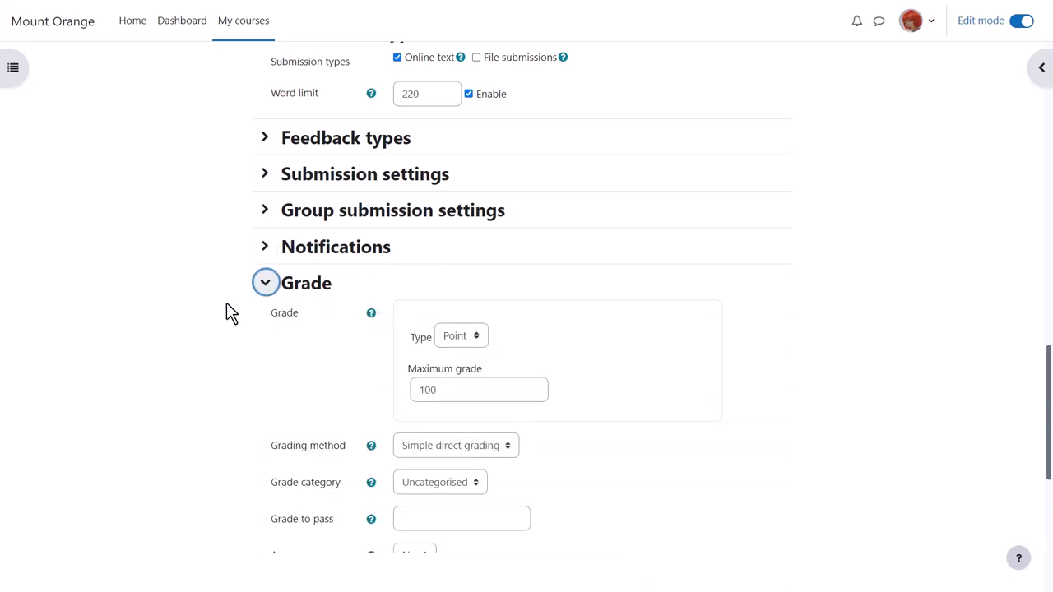
{"action": "scroll", "coordinate": [227, 301], "scroll_direction": "down", "scroll_amount": 2}
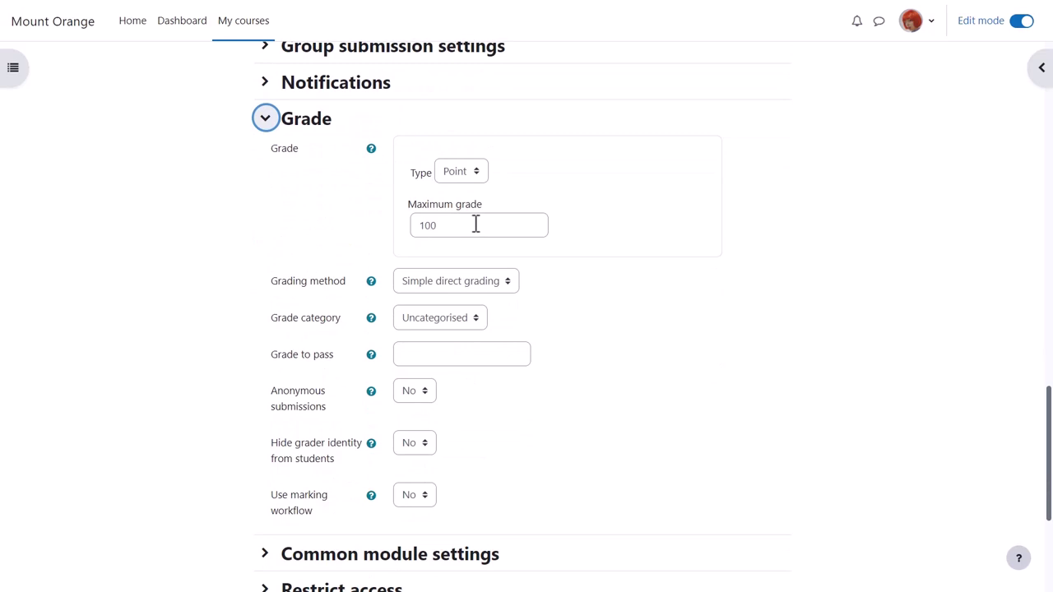
{"action": "left_click", "coordinate": [478, 174]}
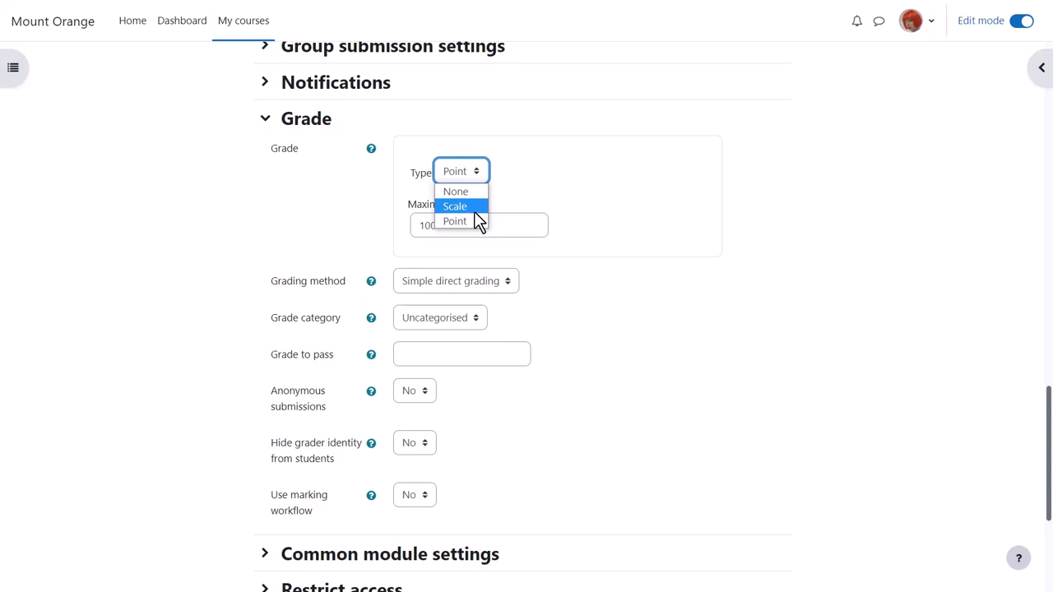
{"action": "left_click", "coordinate": [514, 183]}
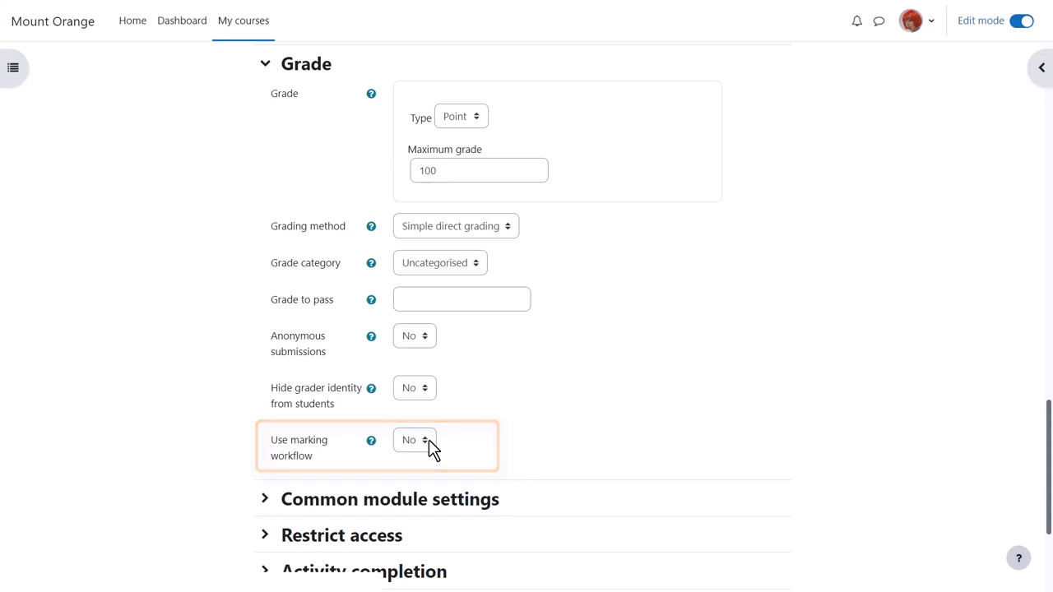
- Set completion to 'when conditions are met', requiring a grade instead of view and submit
{"action": "left_click", "coordinate": [266, 65]}
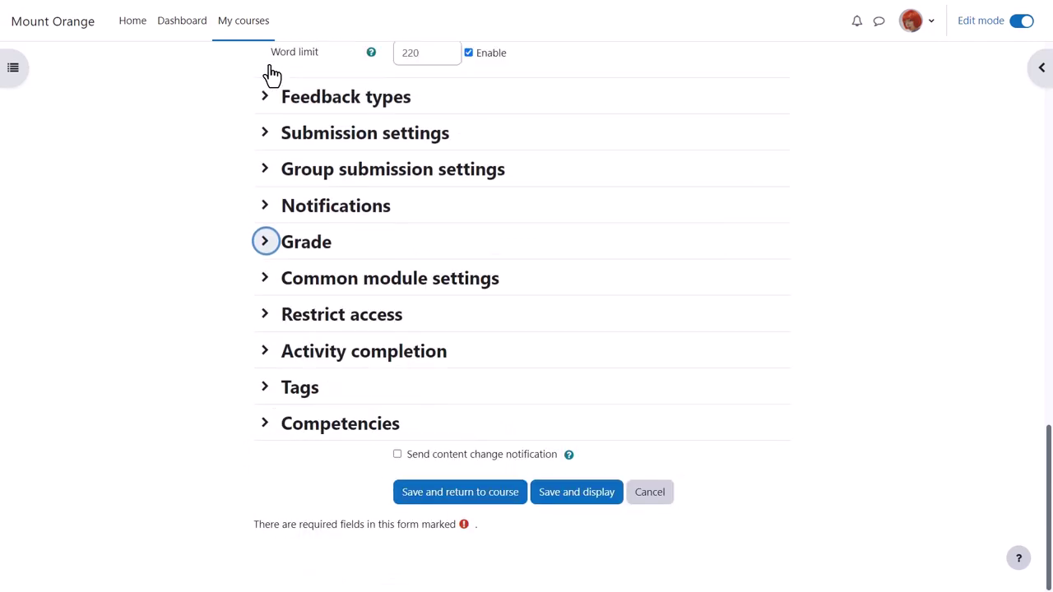
{"action": "left_click", "coordinate": [288, 356]}
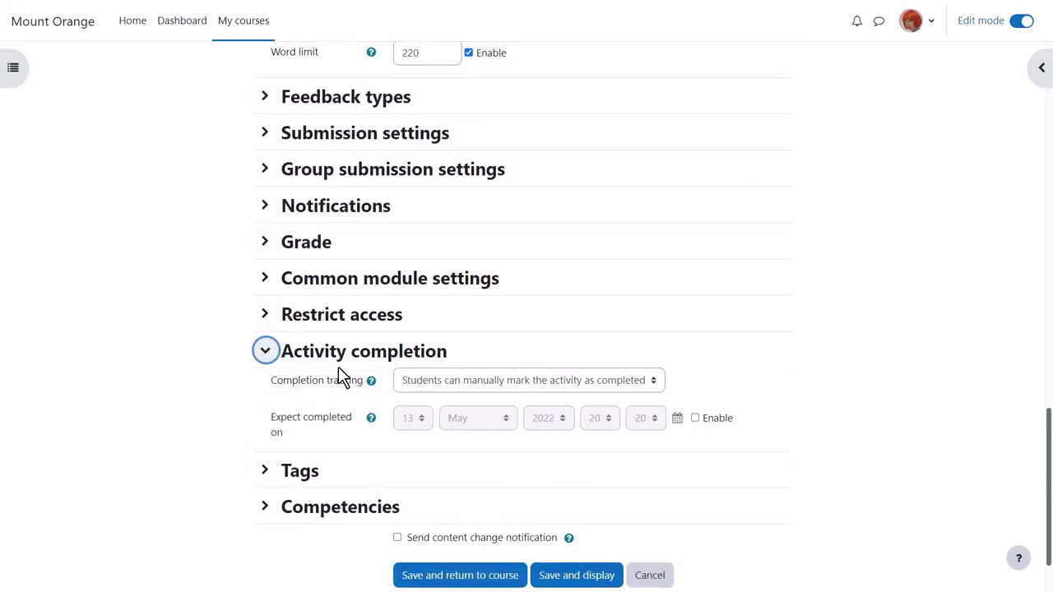
{"action": "left_click", "coordinate": [657, 382]}
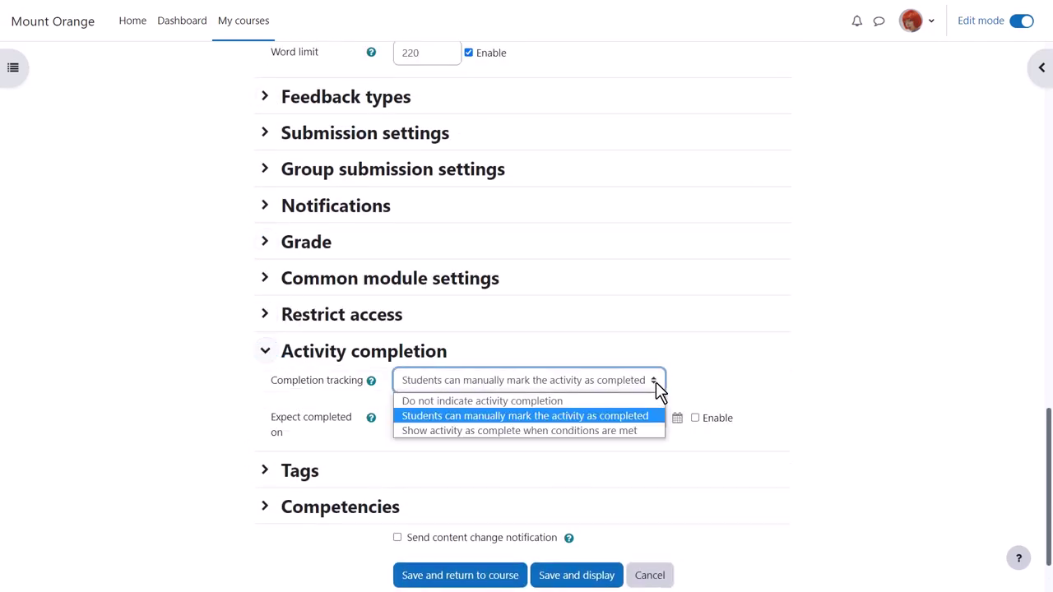
{"action": "left_click", "coordinate": [646, 432]}
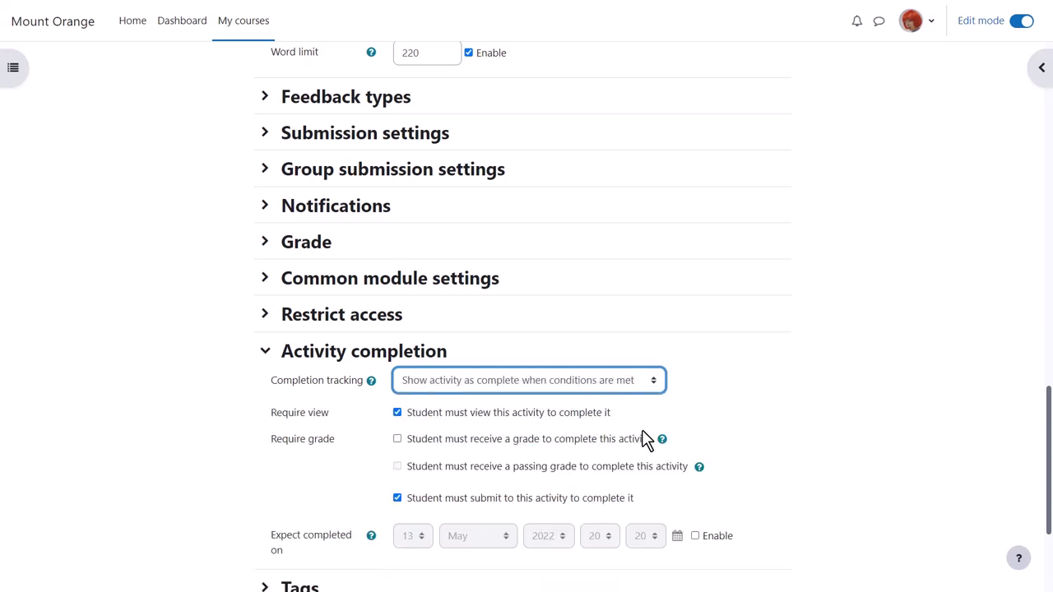
{"action": "scroll", "coordinate": [646, 440], "scroll_direction": "down", "scroll_amount": 1}
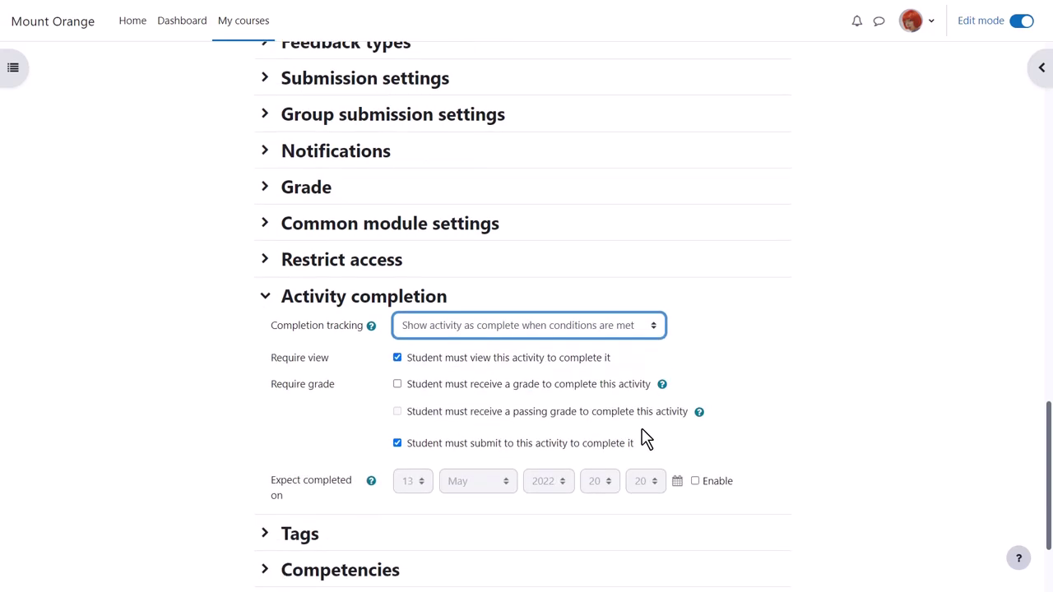
{"action": "left_click", "coordinate": [398, 443]}
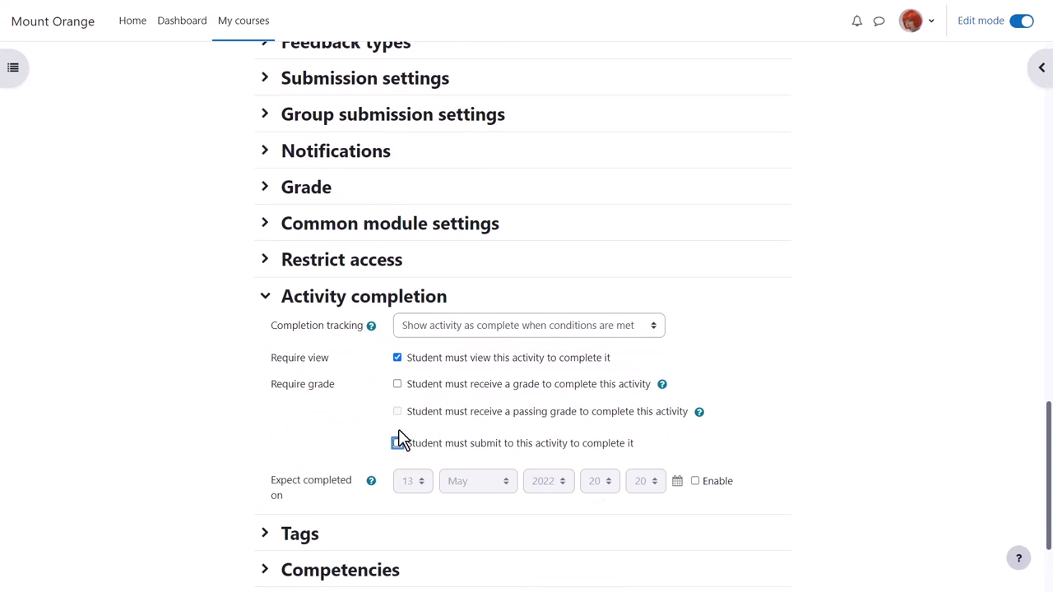
{"action": "left_click", "coordinate": [397, 384]}
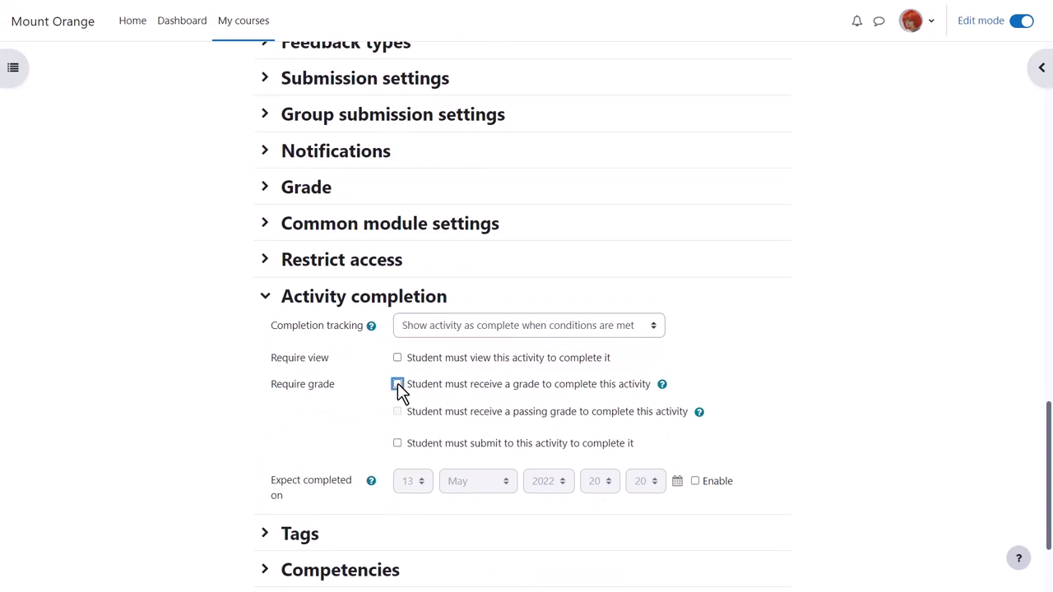
{"action": "left_click", "coordinate": [265, 298]}
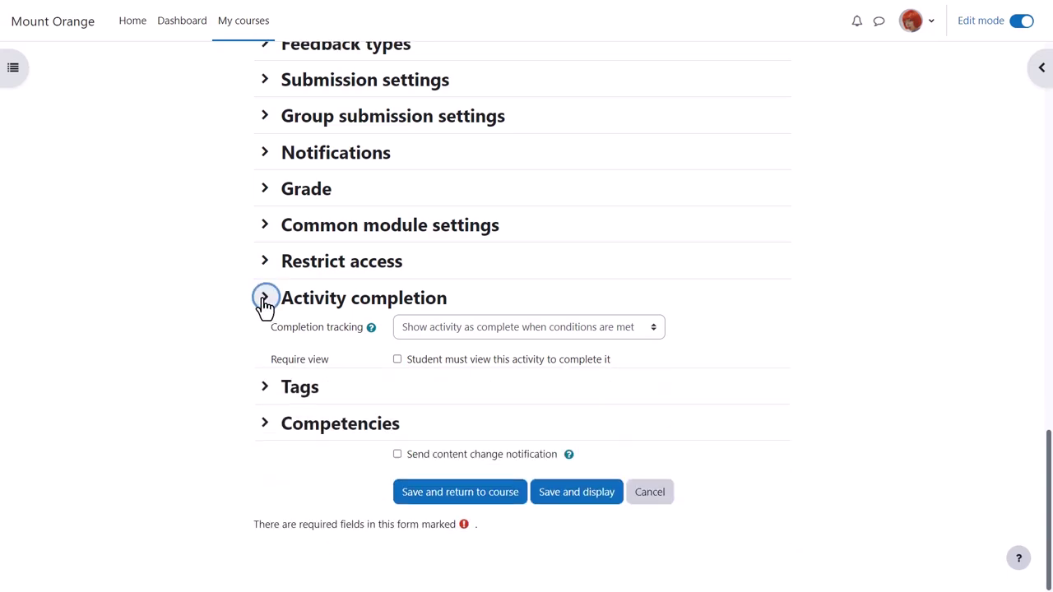
- Send a content change notification and save the assignment, returning to the course
{"action": "left_click", "coordinate": [398, 454]}
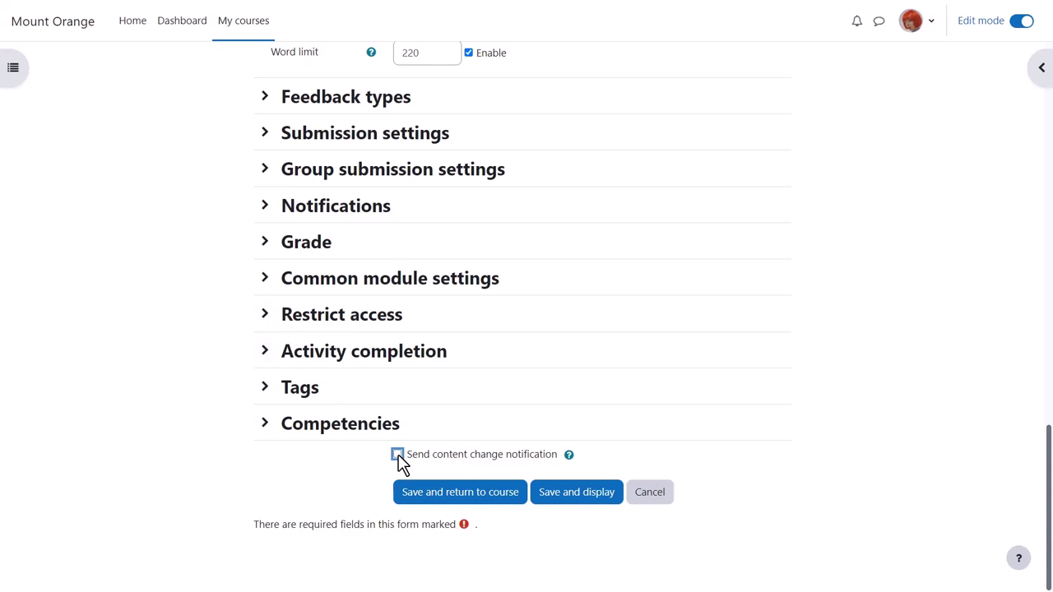
{"action": "left_click", "coordinate": [418, 492]}
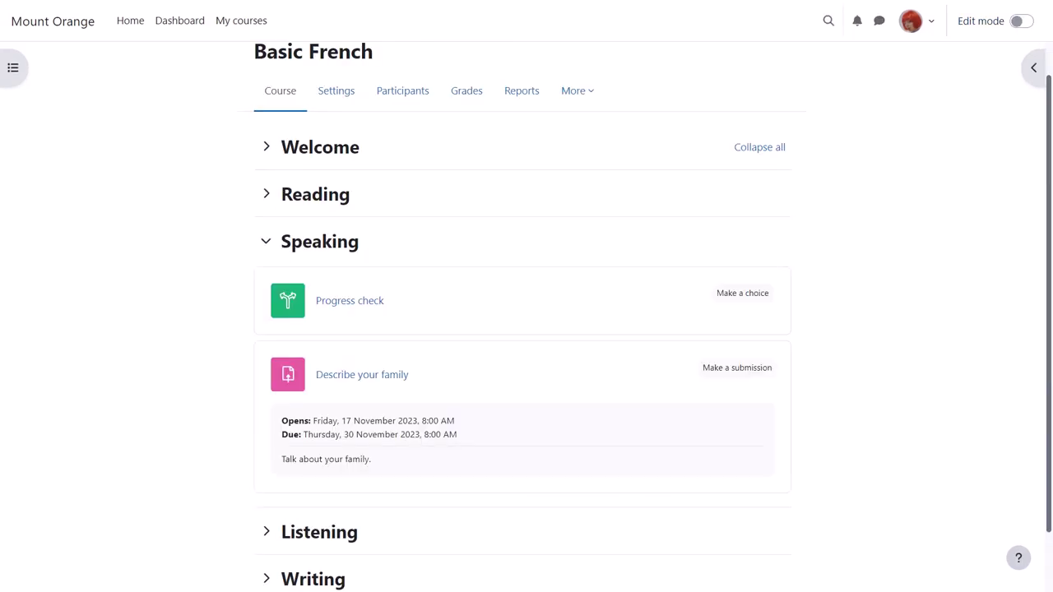